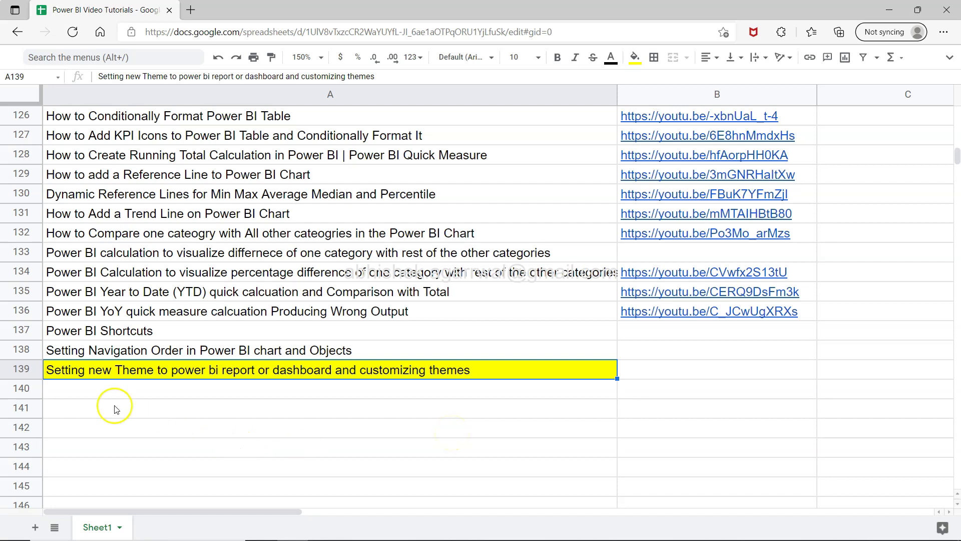
- Leave the Google Sheets topic list and bring up the Power BI Sales Dashboard on Page 6
left_click(84, 372)
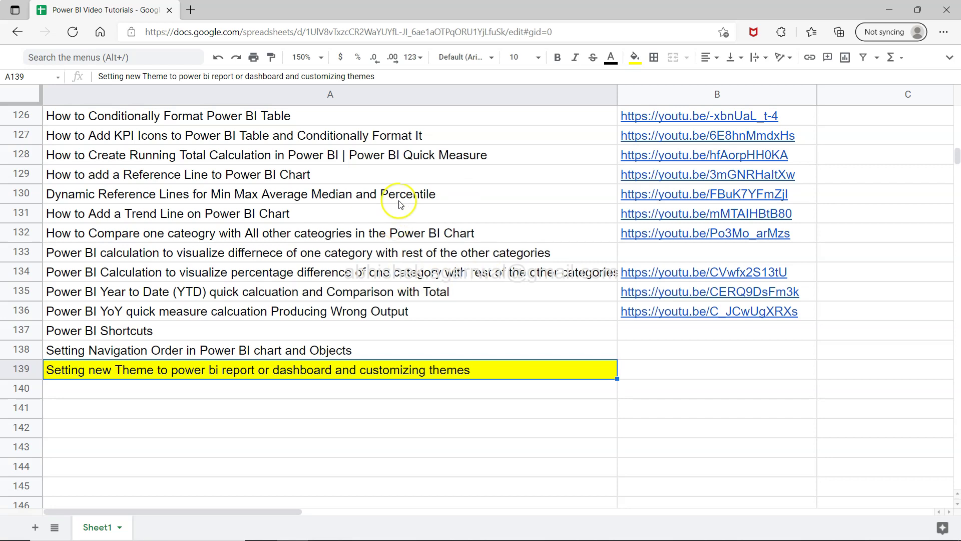
left_click(438, 30)
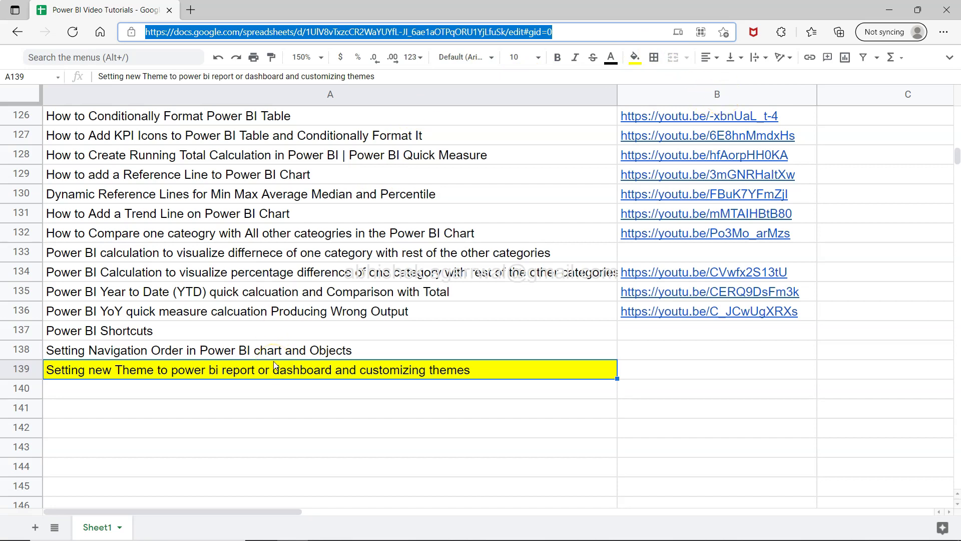
key("alt+Tab")
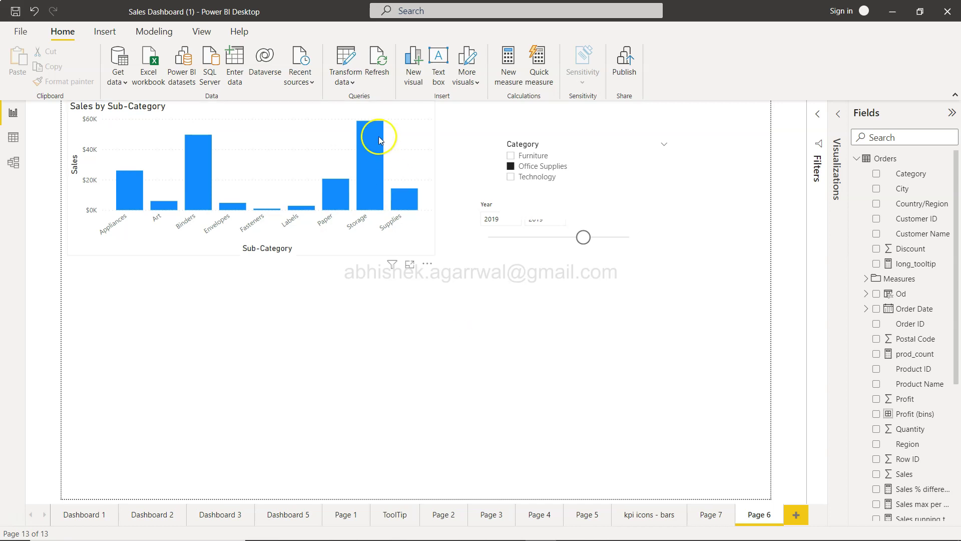
- Preview the Bloom, City park and Classroom themes on Page 6, then expand the full theme gallery
left_click(202, 32)
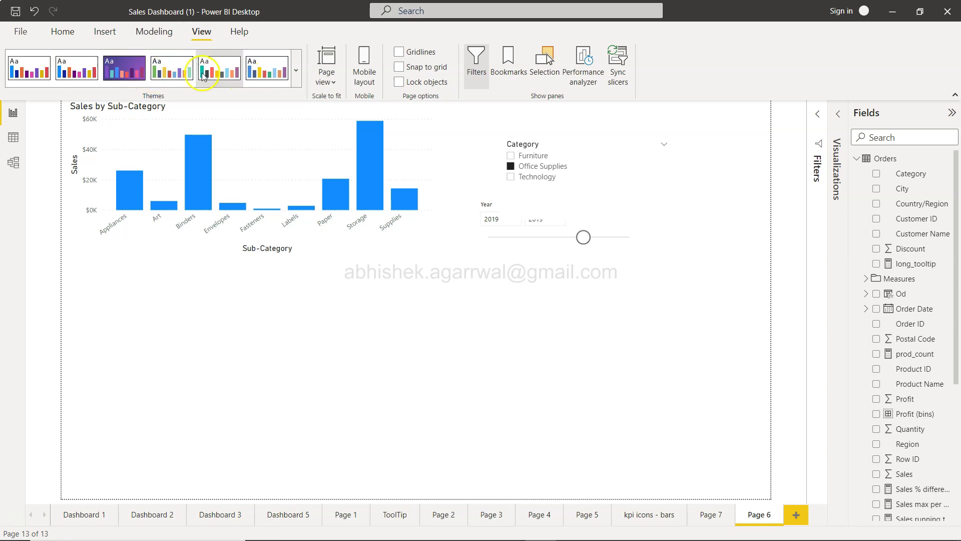
left_click(228, 76)
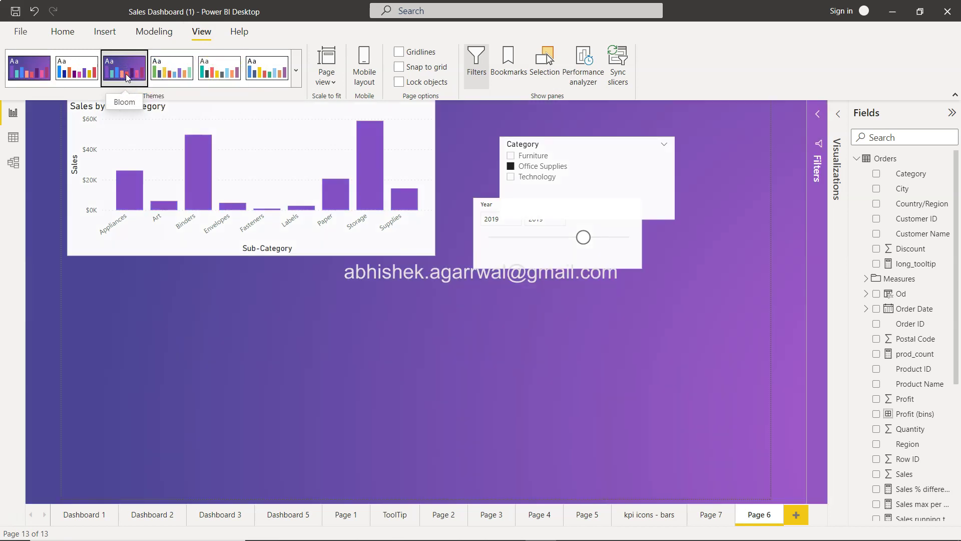
left_click(170, 74)
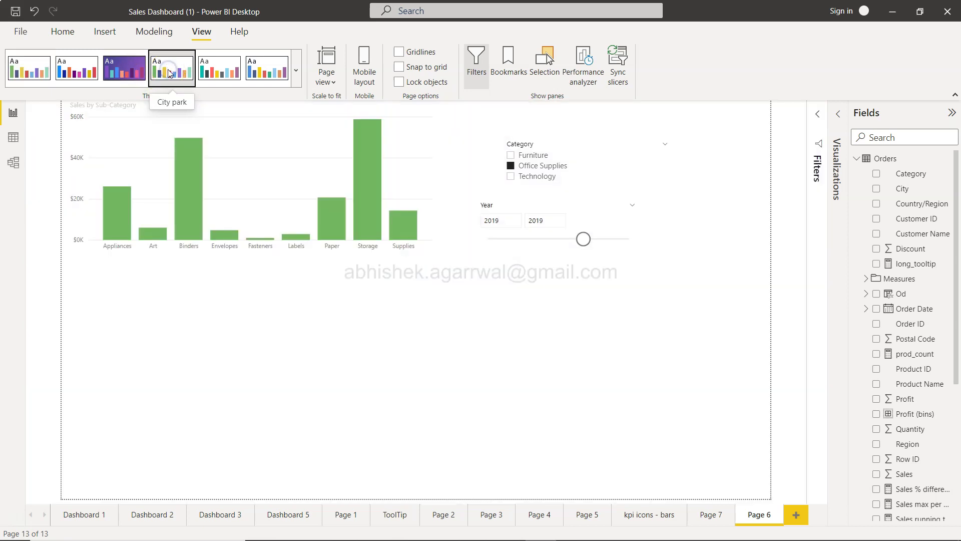
left_click(218, 70)
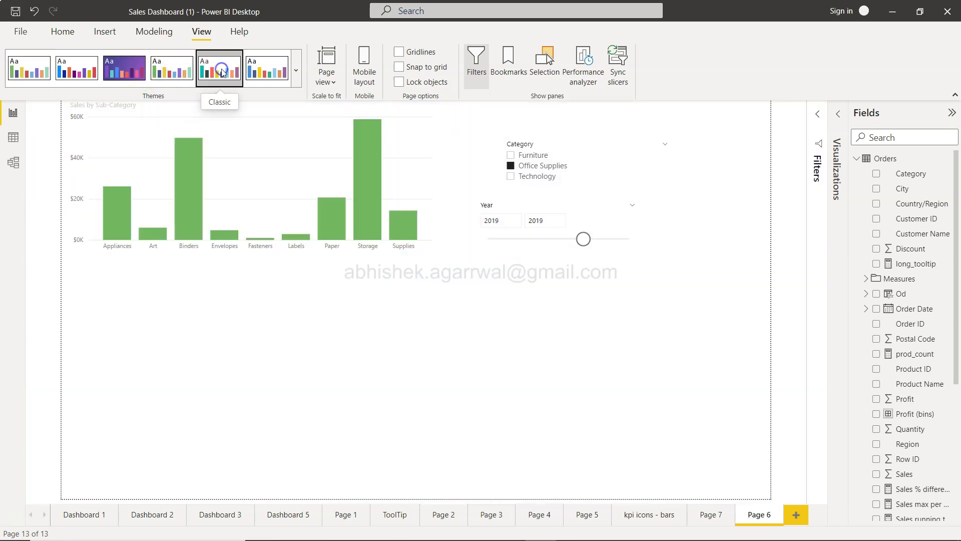
left_click(293, 71)
left_click(267, 72)
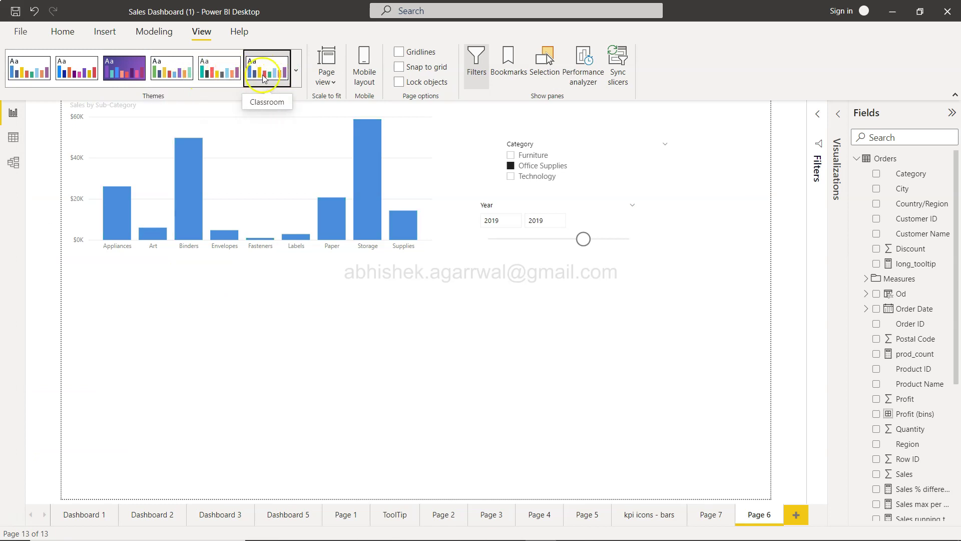
left_click(297, 71)
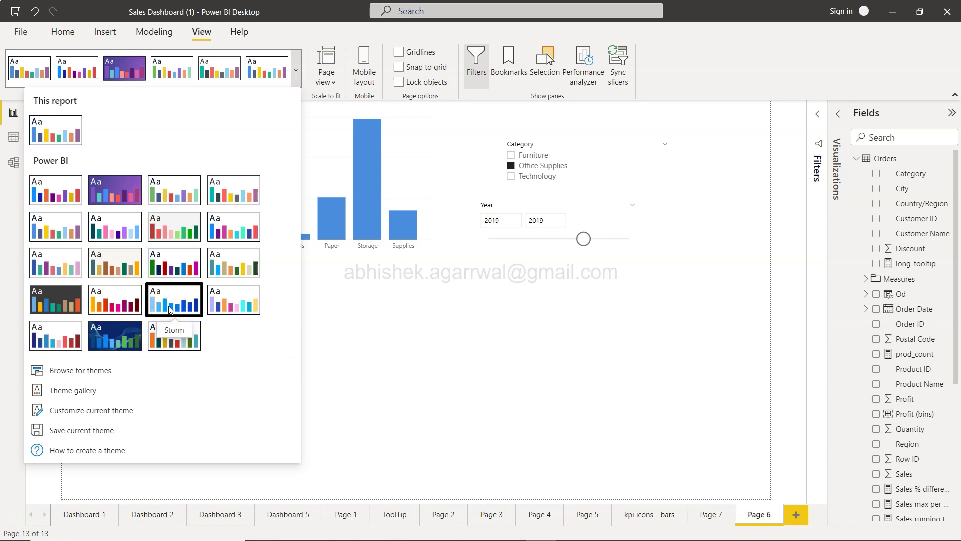
- In Customize current theme, review the Text settings for Title, Cards and KPIs, and Tab headers
left_click(121, 414)
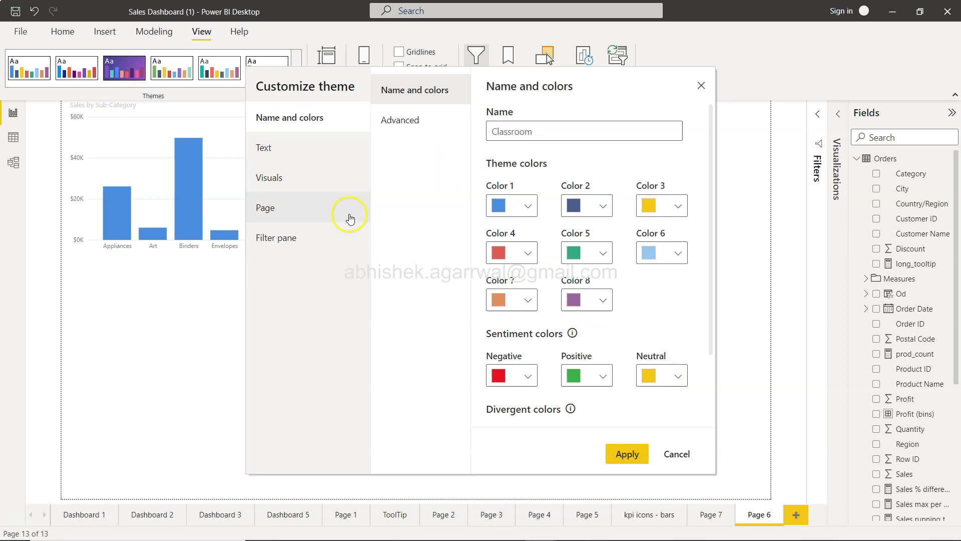
left_click(303, 147)
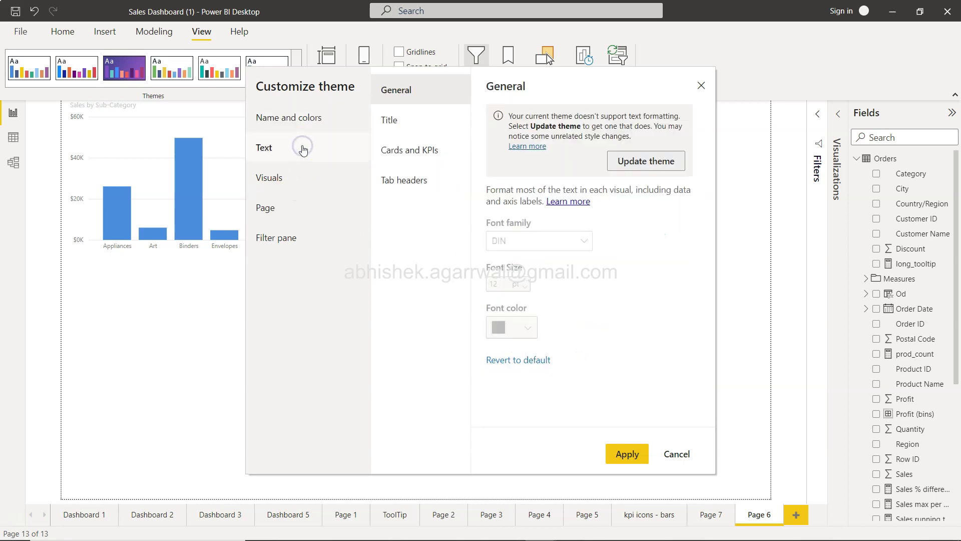
left_click(412, 125)
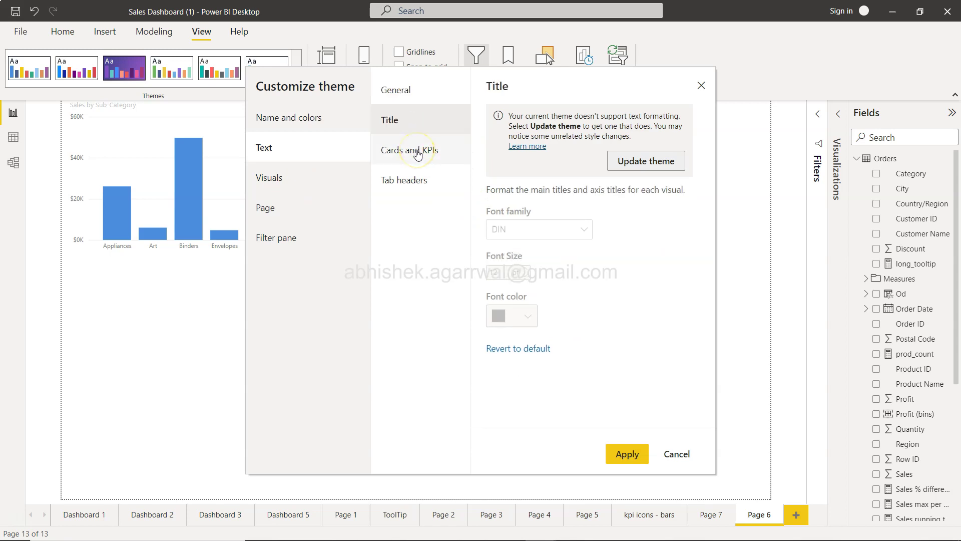
left_click(418, 153)
left_click(419, 172)
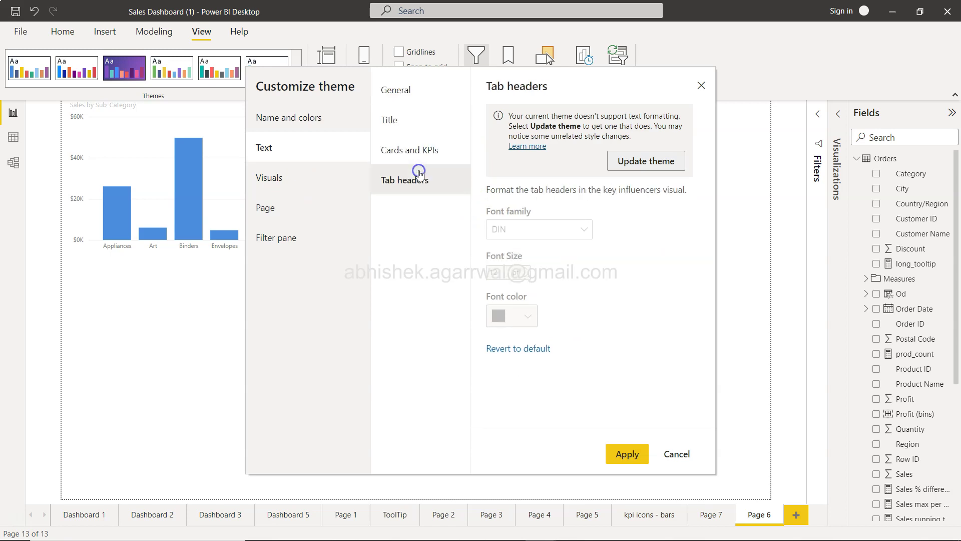
- Review the Visuals Background, Border and Header settings, then cancel without applying changes
left_click(275, 180)
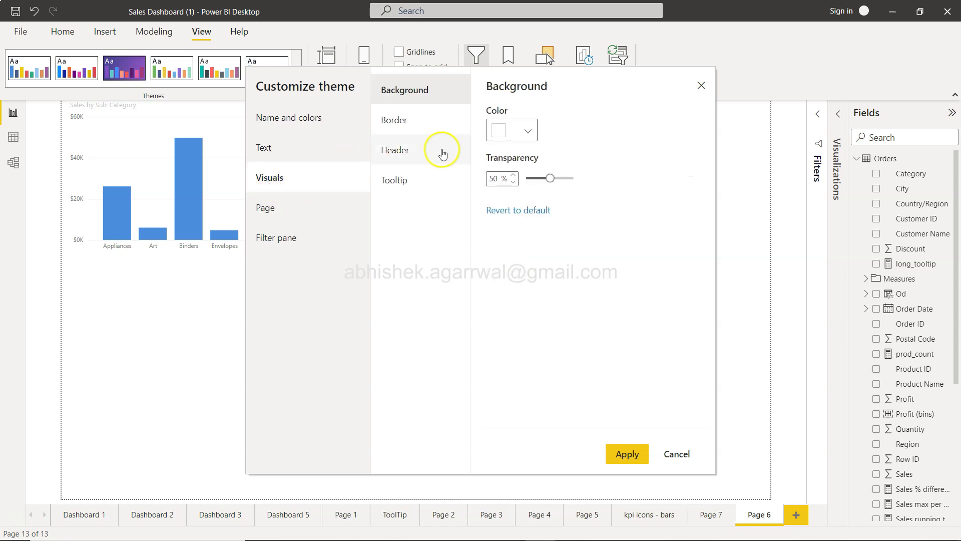
left_click(523, 133)
left_click(526, 132)
left_click(422, 124)
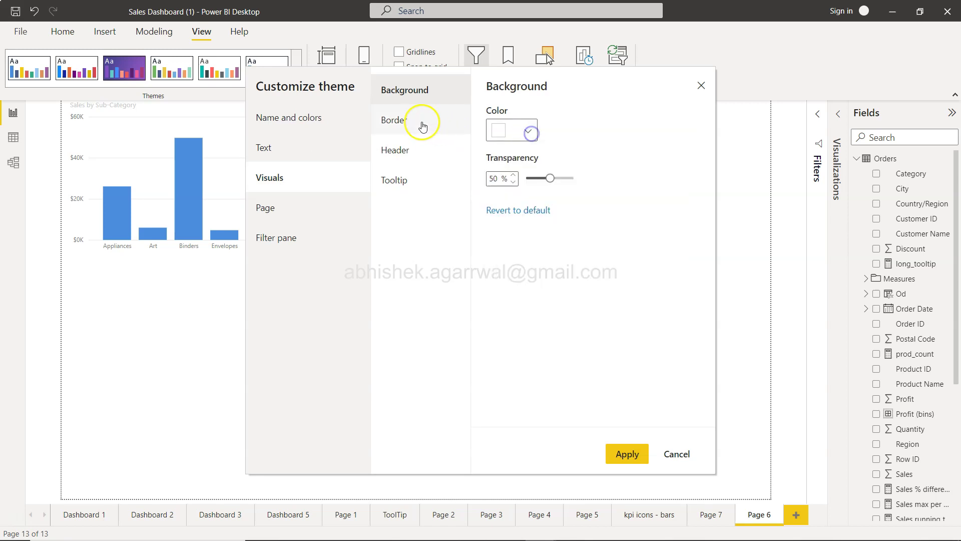
left_click(422, 152)
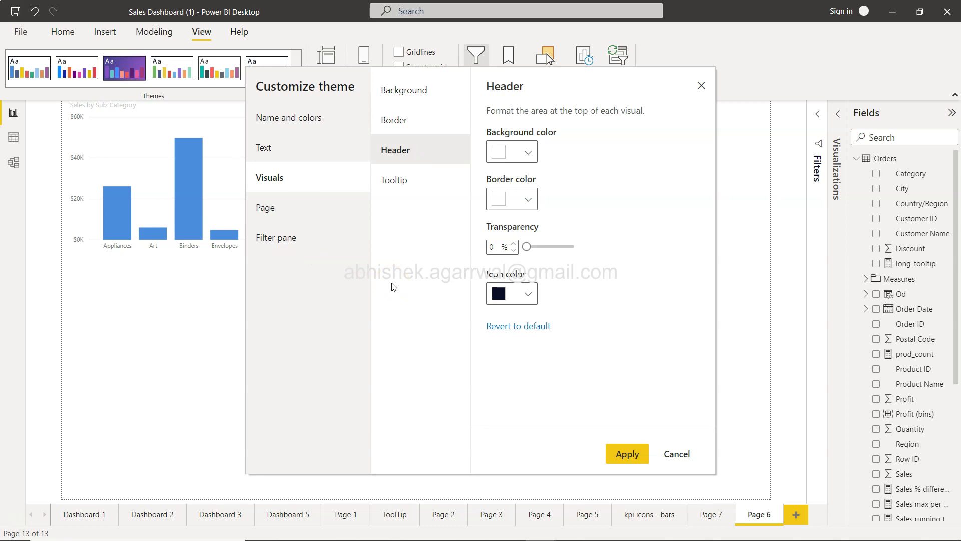
left_click(673, 453)
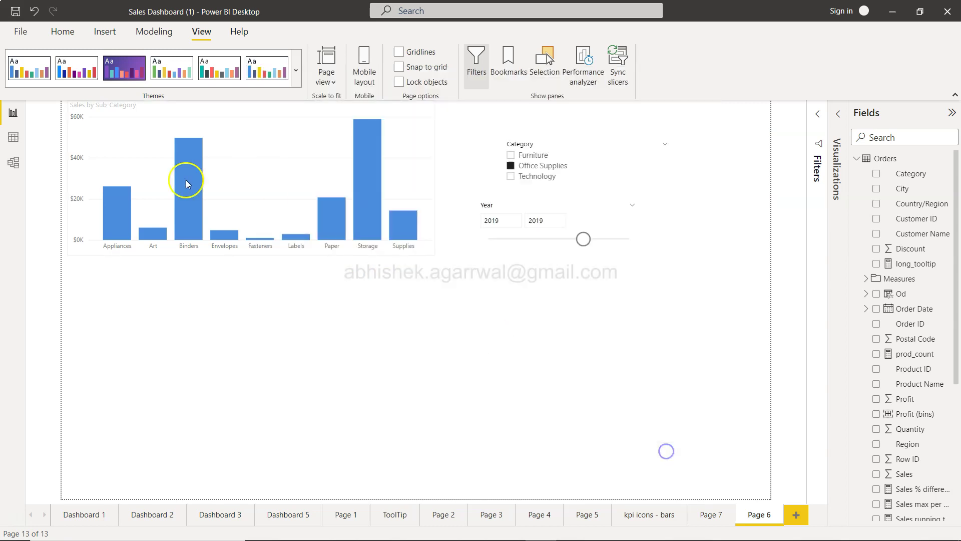
- Start importing a theme file with Browse for themes, cancel it, and reopen the theme list
left_click(299, 74)
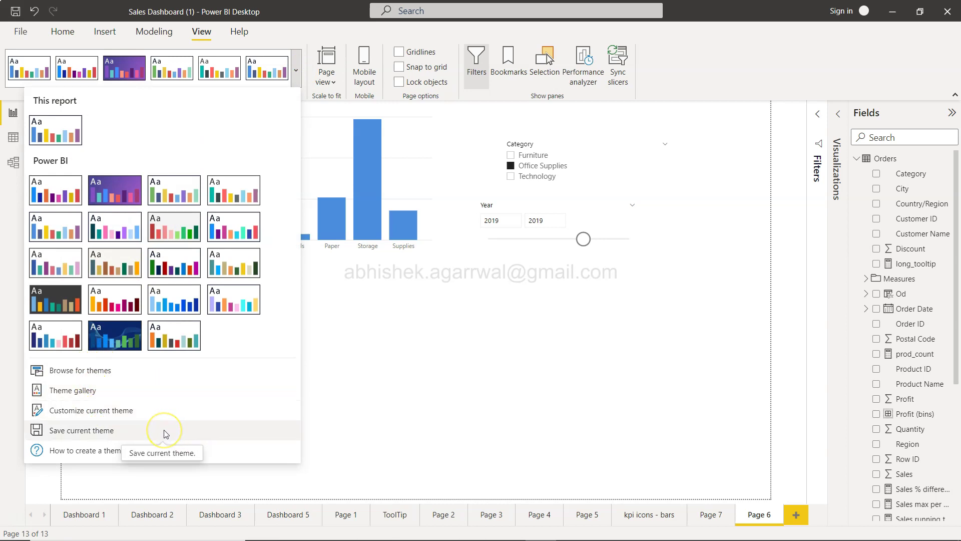
left_click(129, 431)
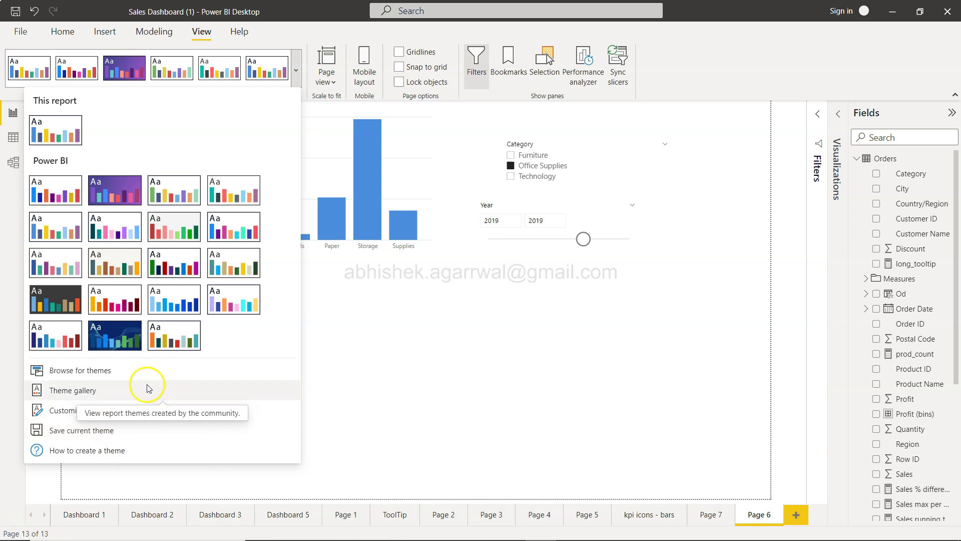
left_click(159, 370)
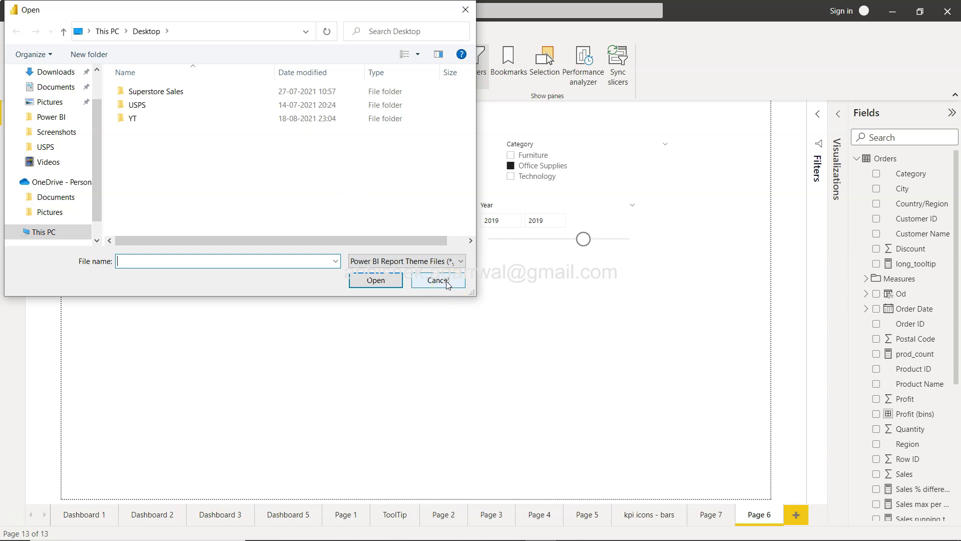
left_click(437, 279)
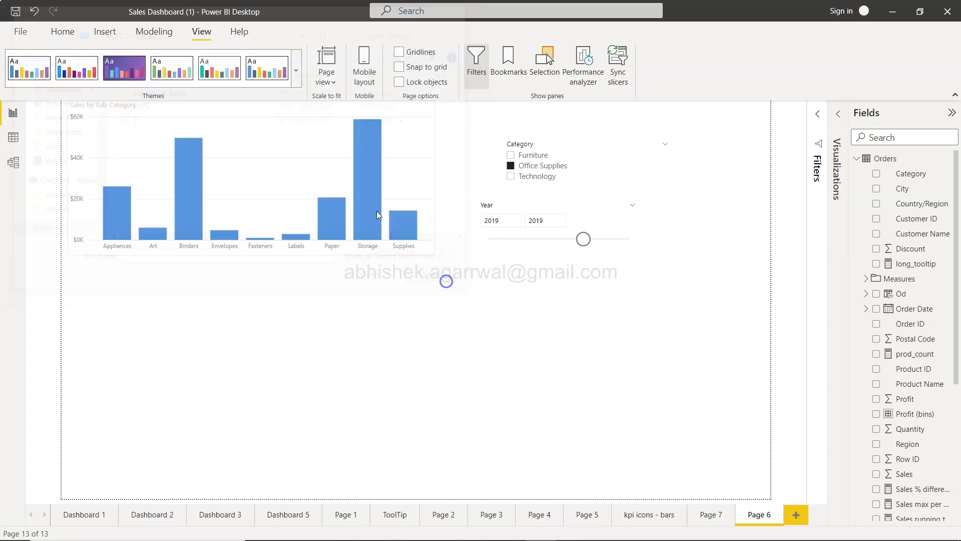
left_click(296, 77)
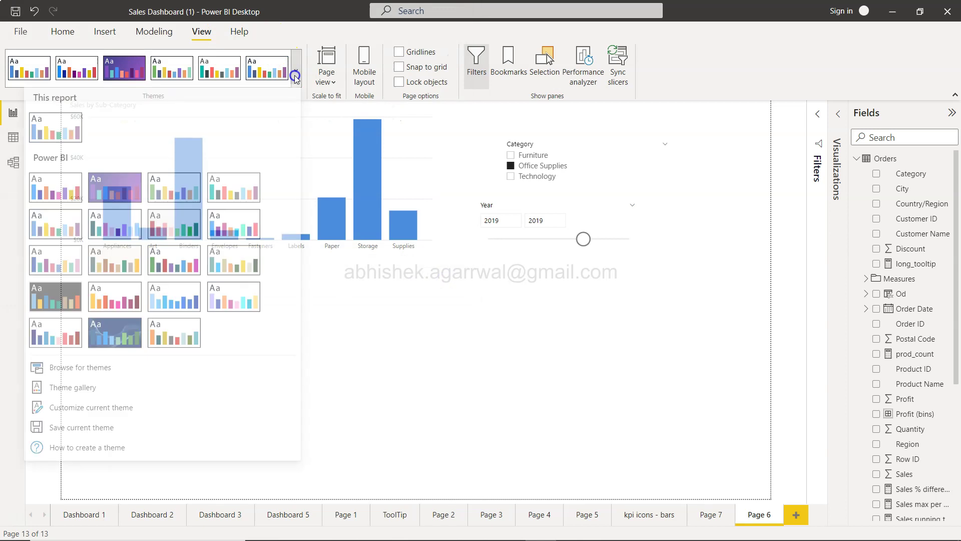
- Browse pages 1 and 2 of the online Community Themes Gallery, then return to Power BI
left_click(173, 395)
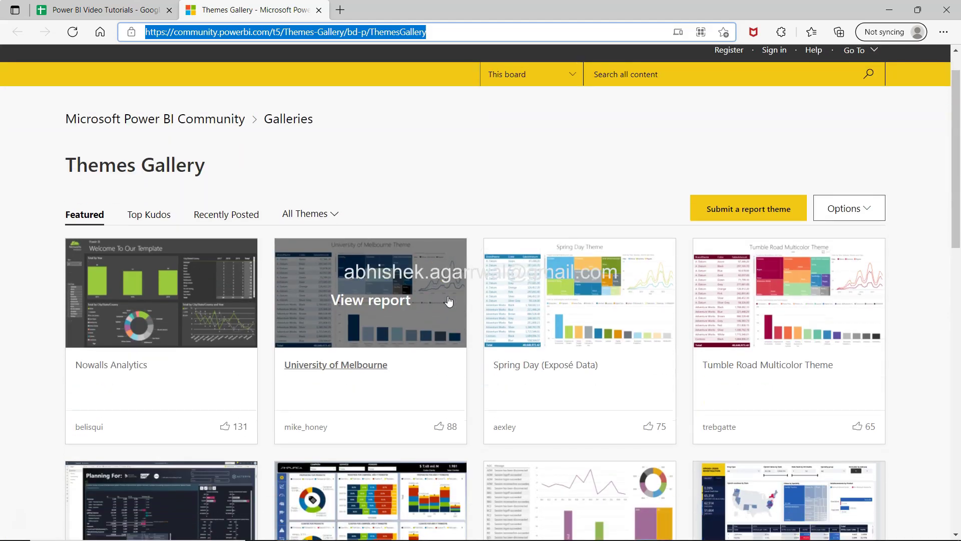
scroll(6, 338, "down", 7)
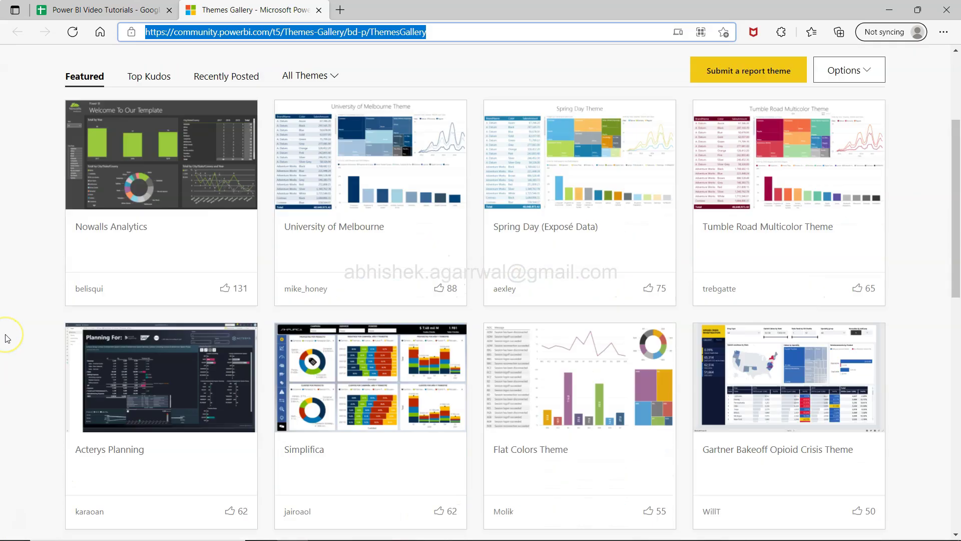
scroll(6, 338, "down", 3)
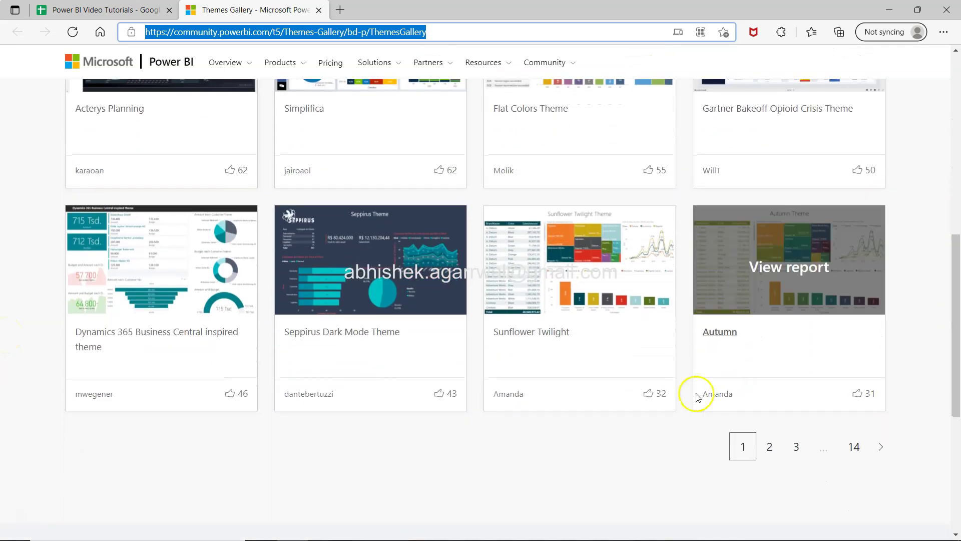
left_click(769, 447)
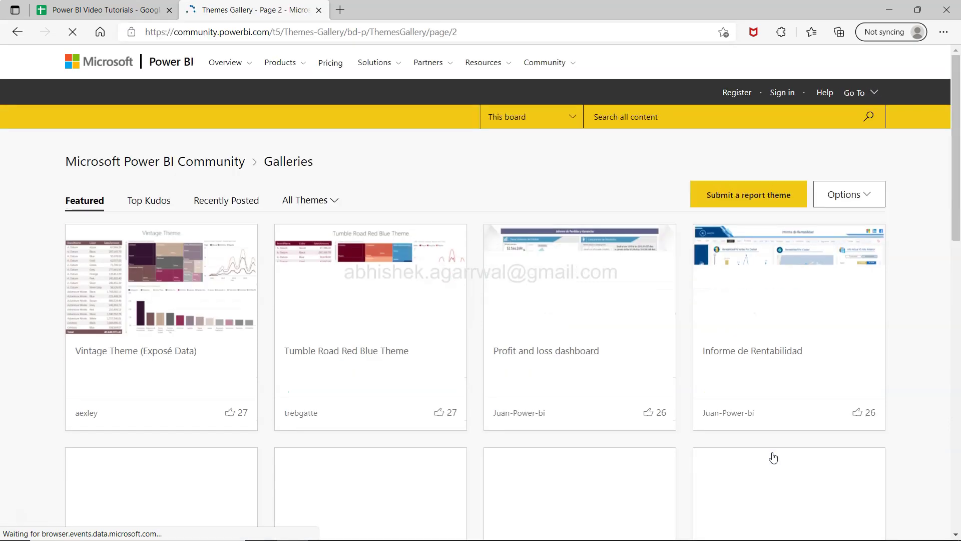
scroll(773, 457, "down", 5)
scroll(773, 456, "down", 3)
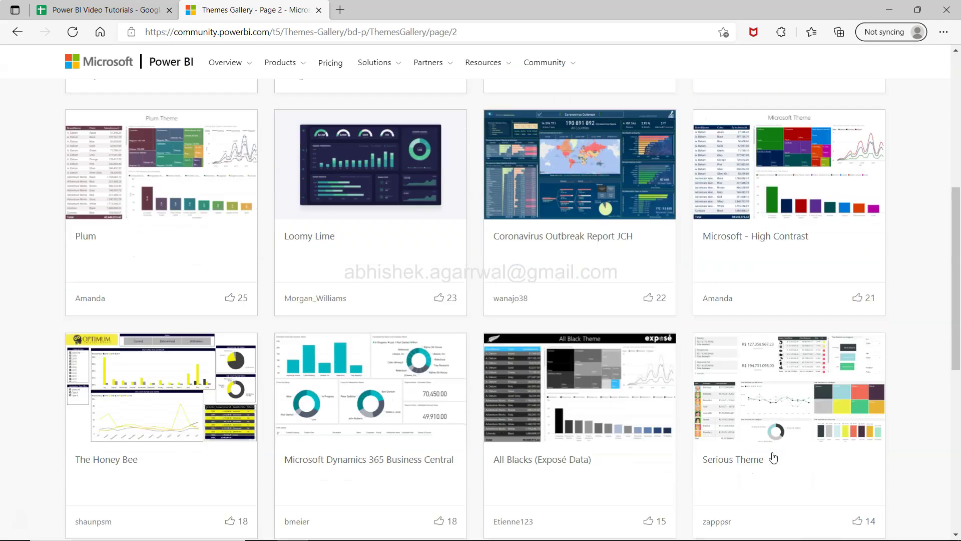
scroll(580, 315, "up", 2)
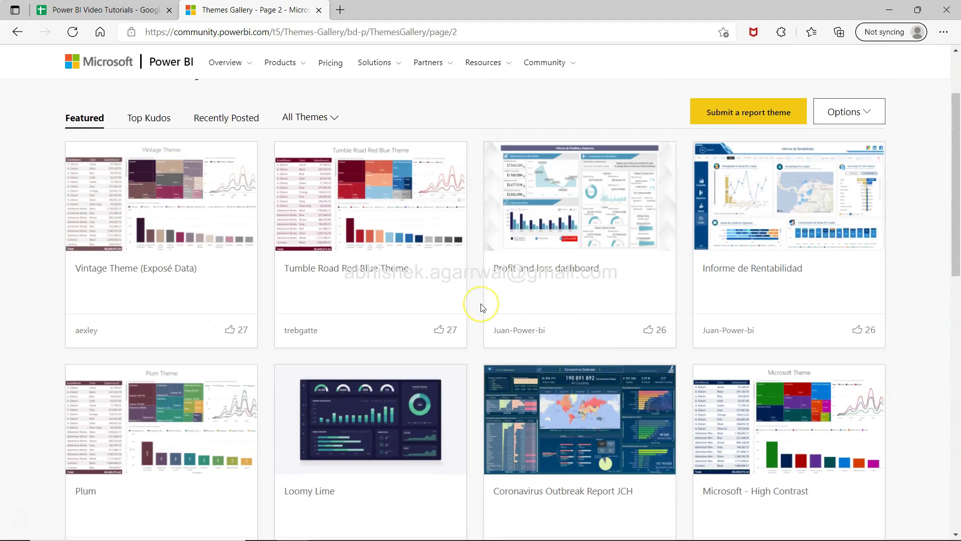
key("alt+Tab")
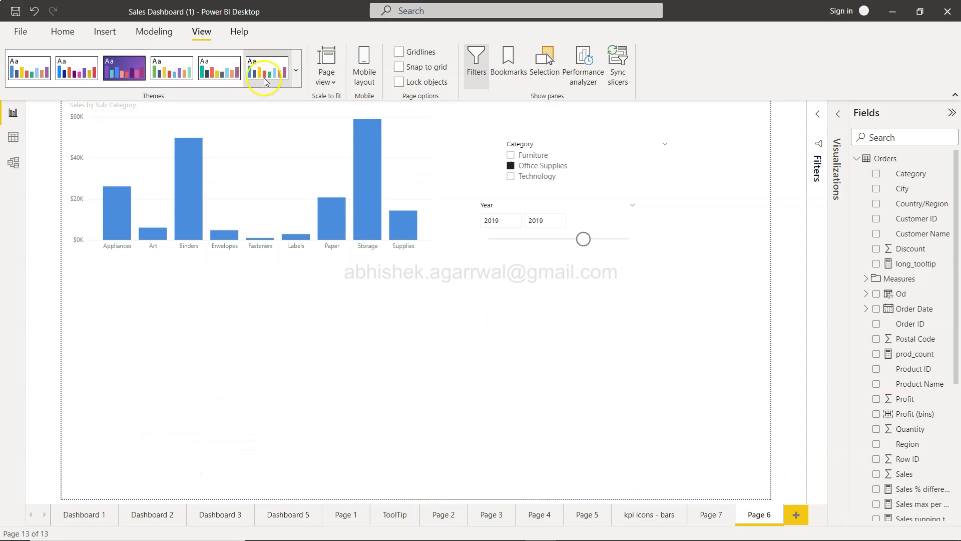
left_click(296, 71)
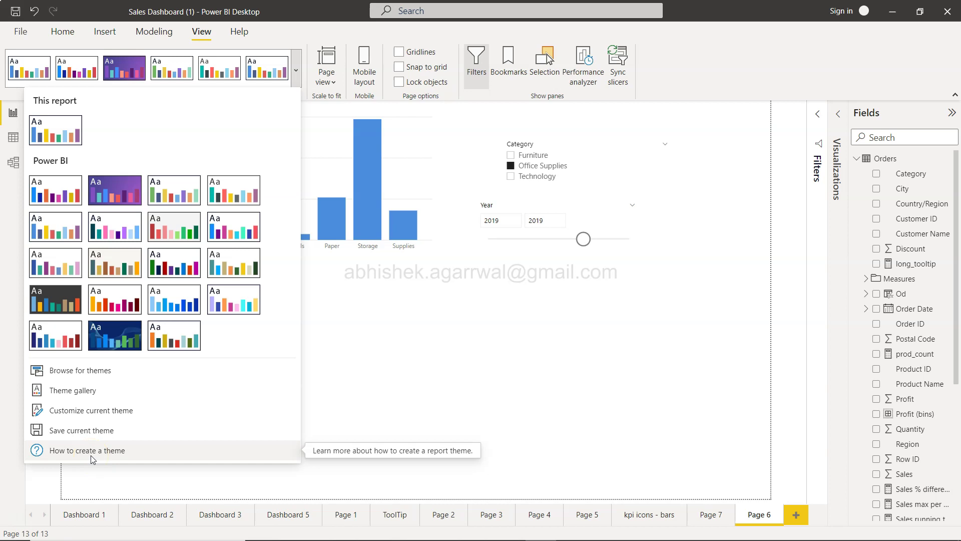
left_click(497, 357)
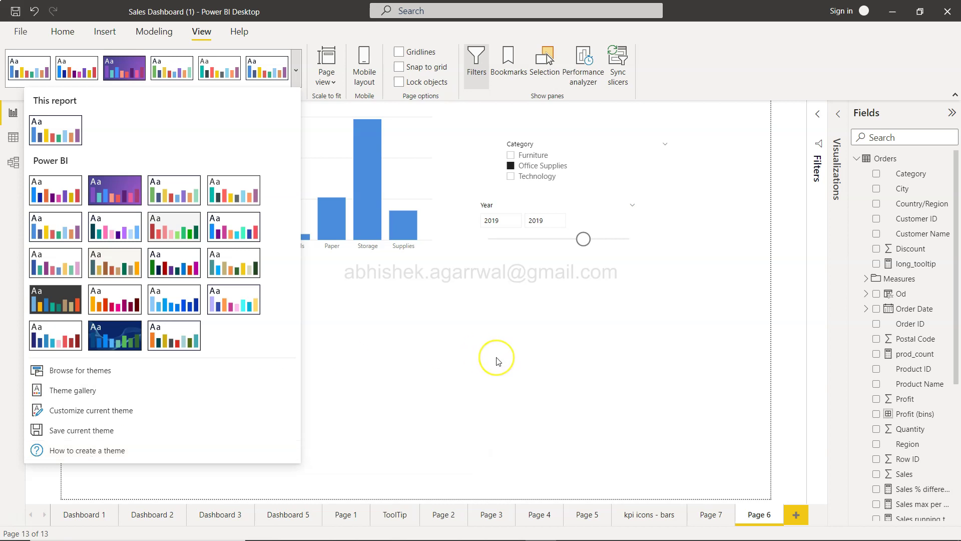
left_click(497, 358)
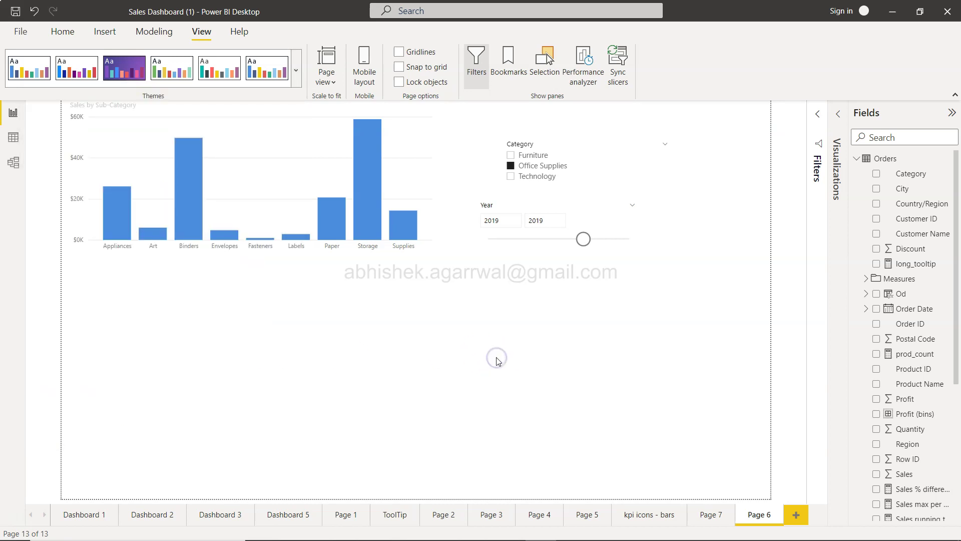